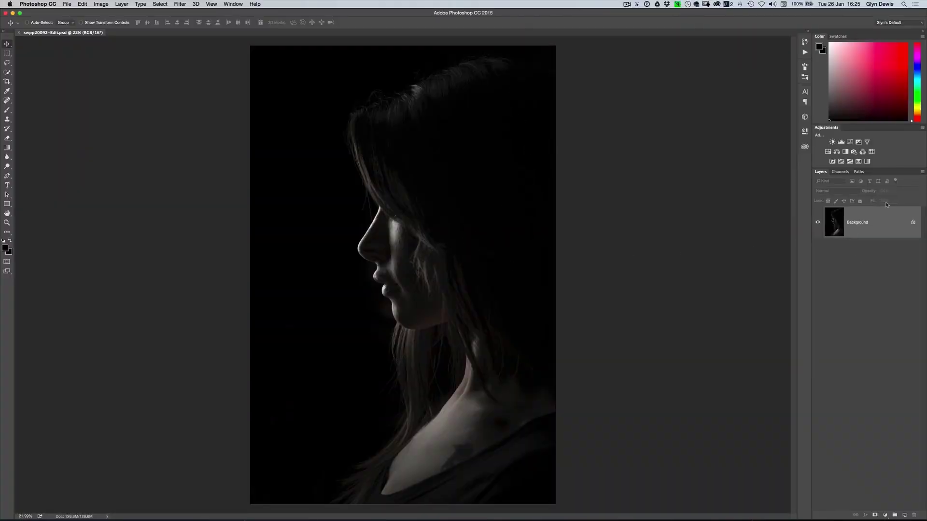
# Unlock the Background layer and crop the canvas wider on the left side
pyautogui.click(912, 222)
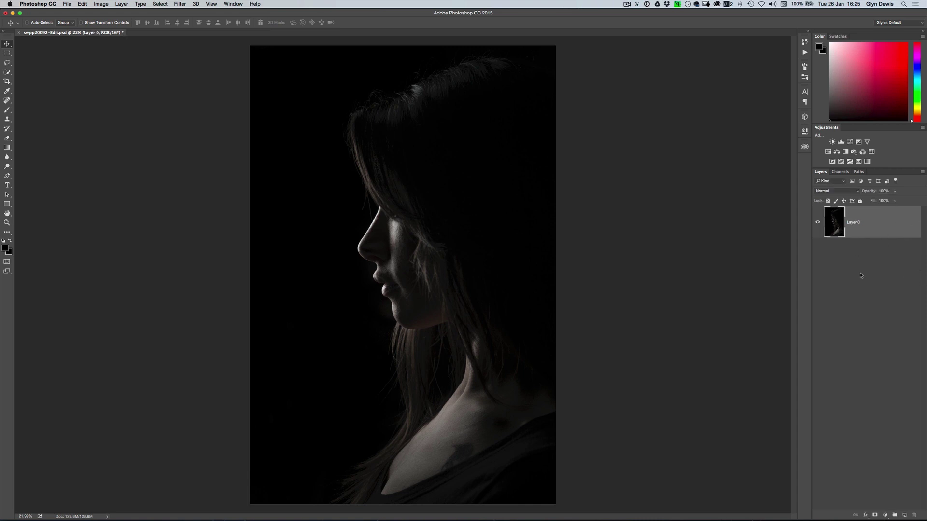
pyautogui.press('c')
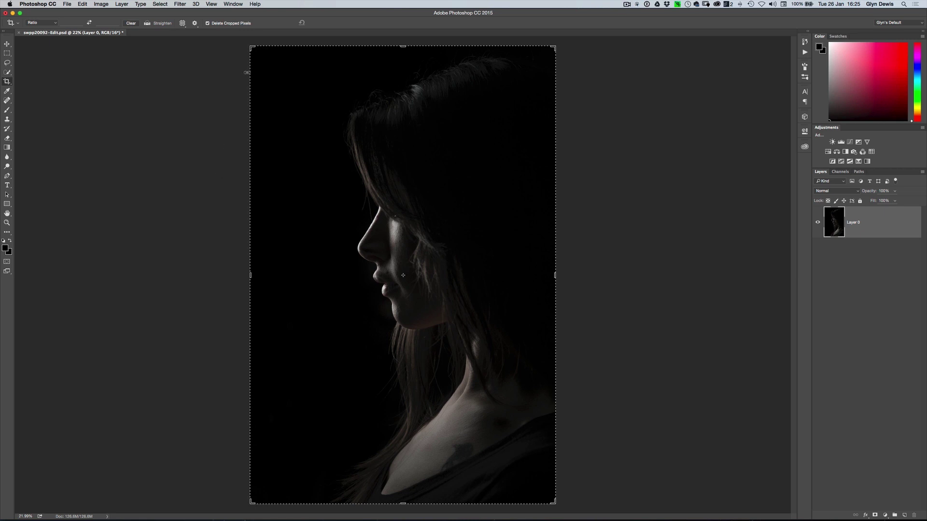
pyautogui.click(251, 276)
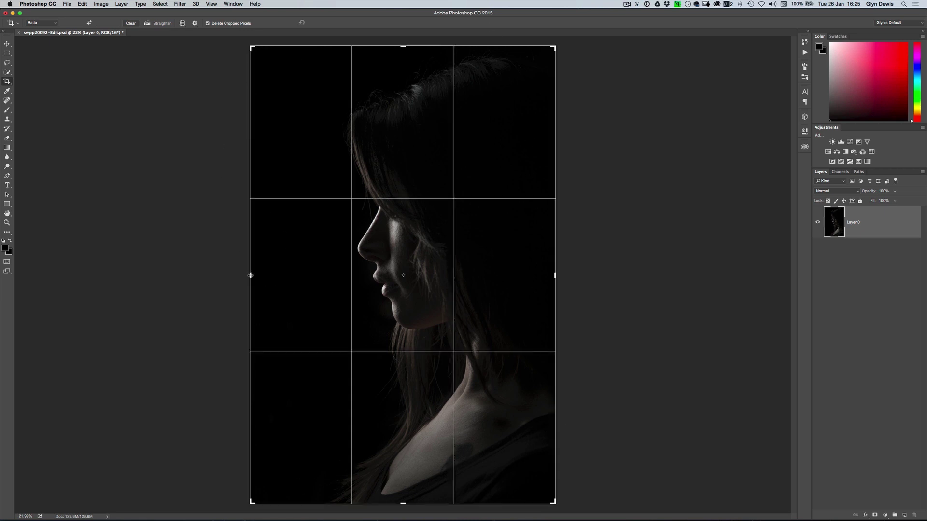
pyautogui.moveTo(249, 275); pyautogui.dragTo(176, 274)
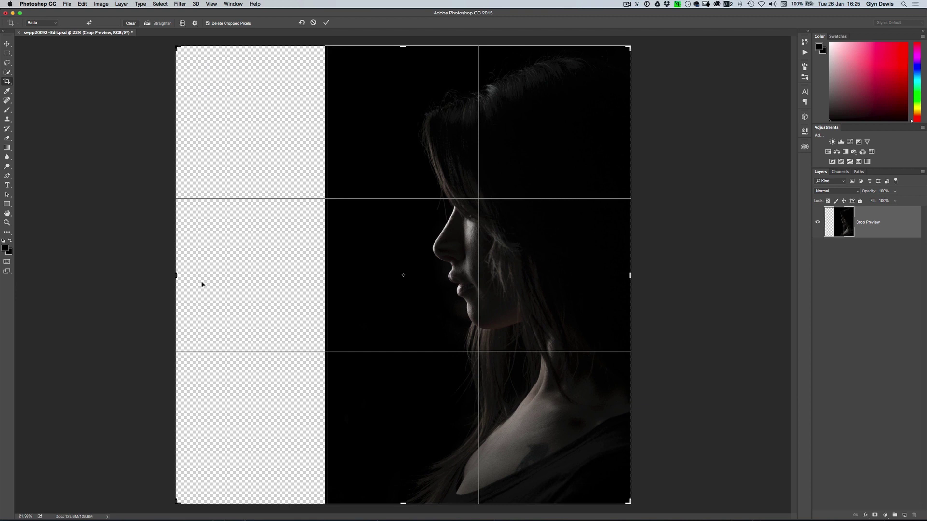
pyautogui.press('Return')
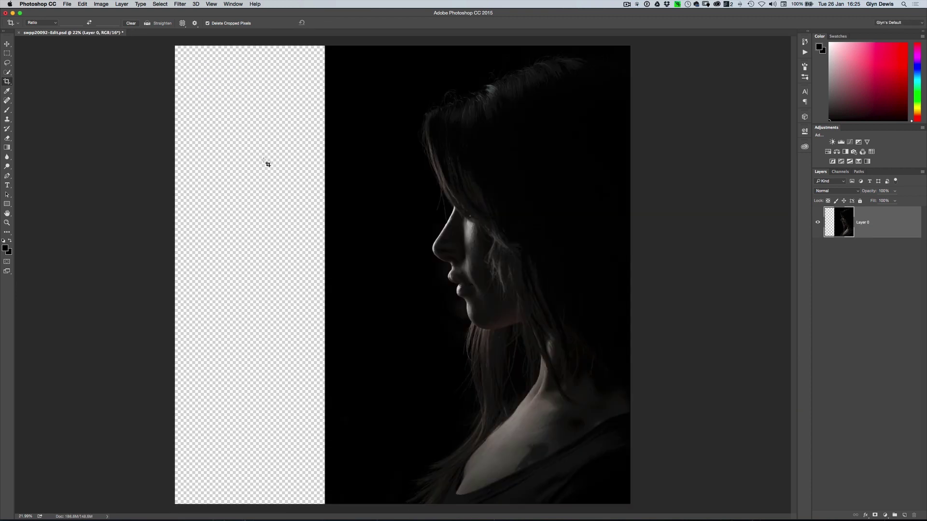
pyautogui.press('v')
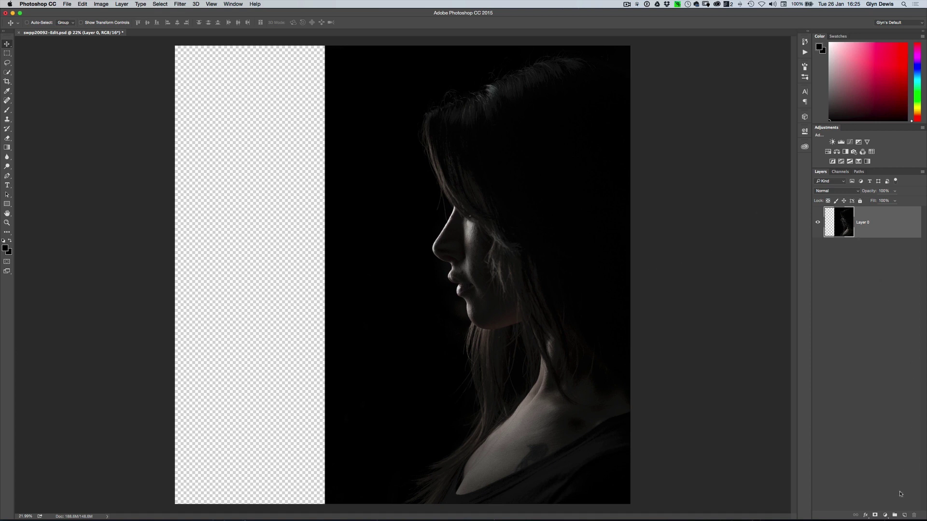
# Create Layer 1 below Layer 0 and fill it with Black using Edit > Fill
pyautogui.click(904, 516)
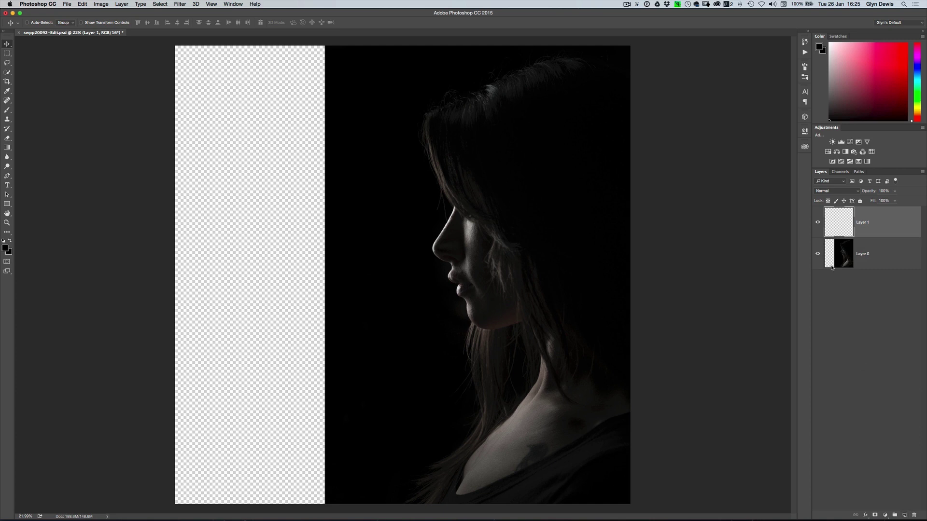
pyautogui.moveTo(837, 219); pyautogui.dragTo(843, 276)
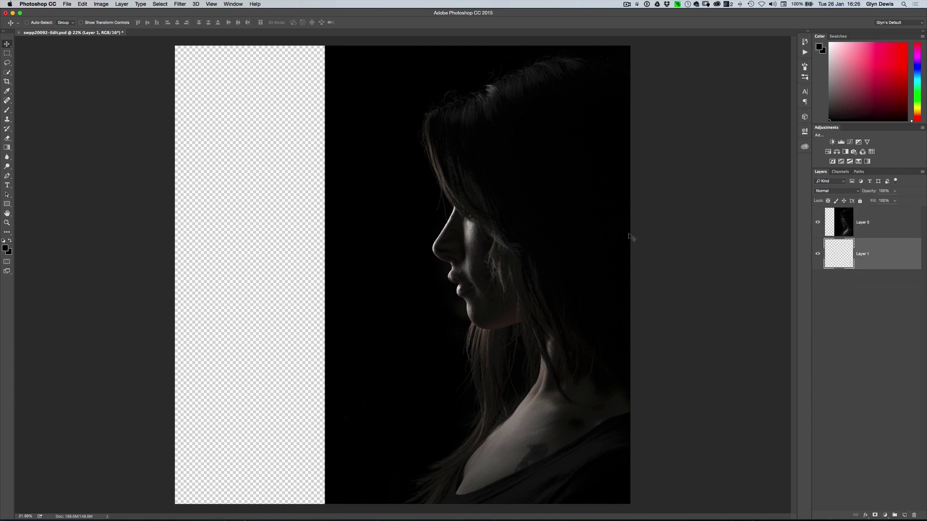
pyautogui.click(82, 5)
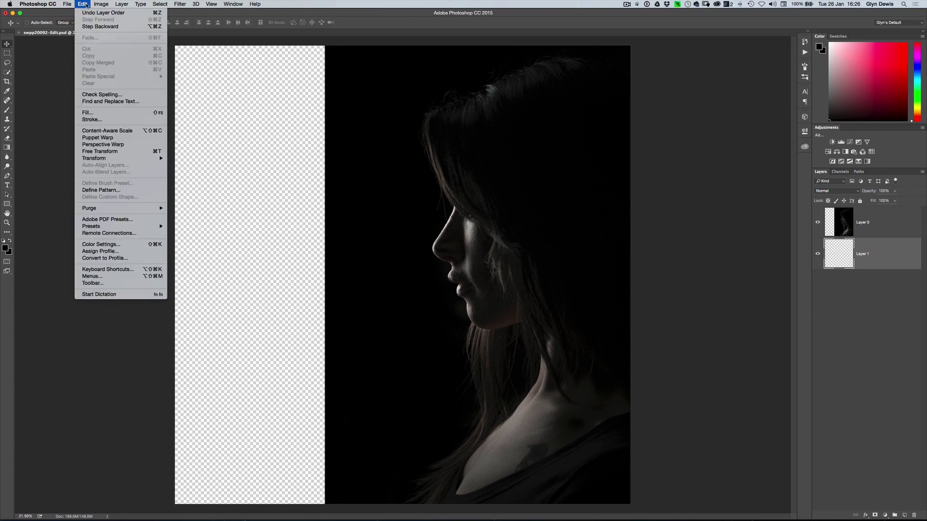
pyautogui.click(106, 113)
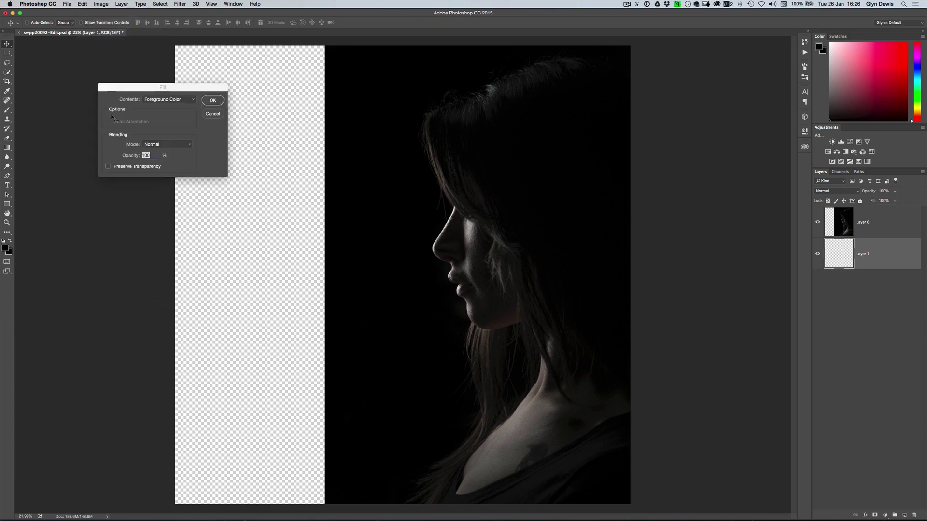
pyautogui.click(155, 100)
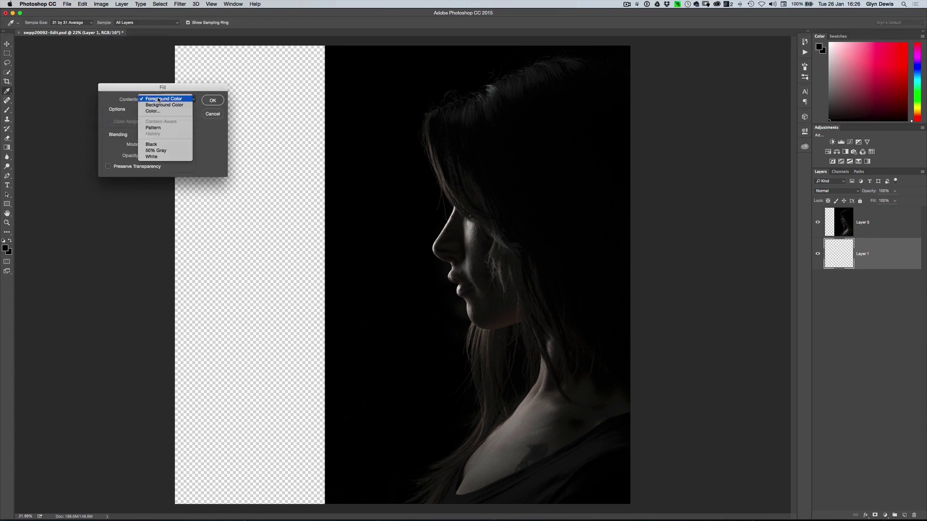
pyautogui.click(154, 144)
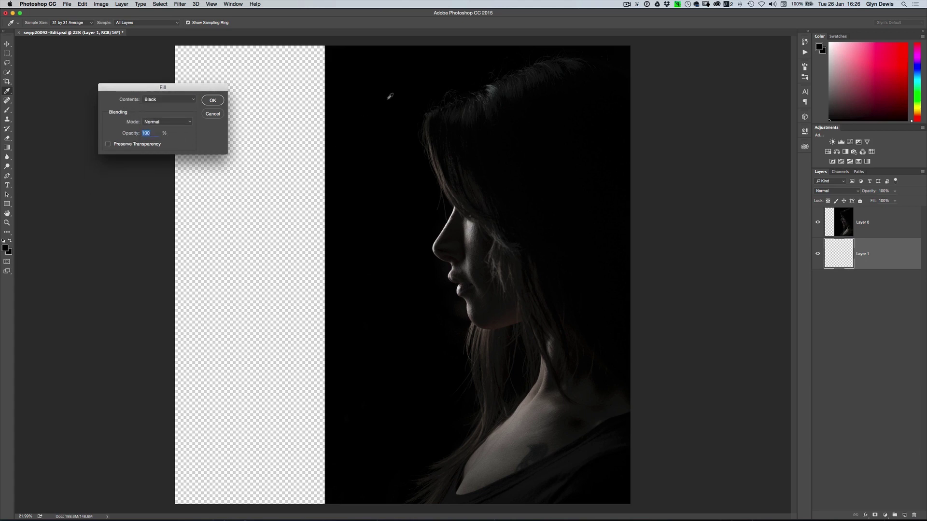
pyautogui.click(213, 101)
pyautogui.press('v')
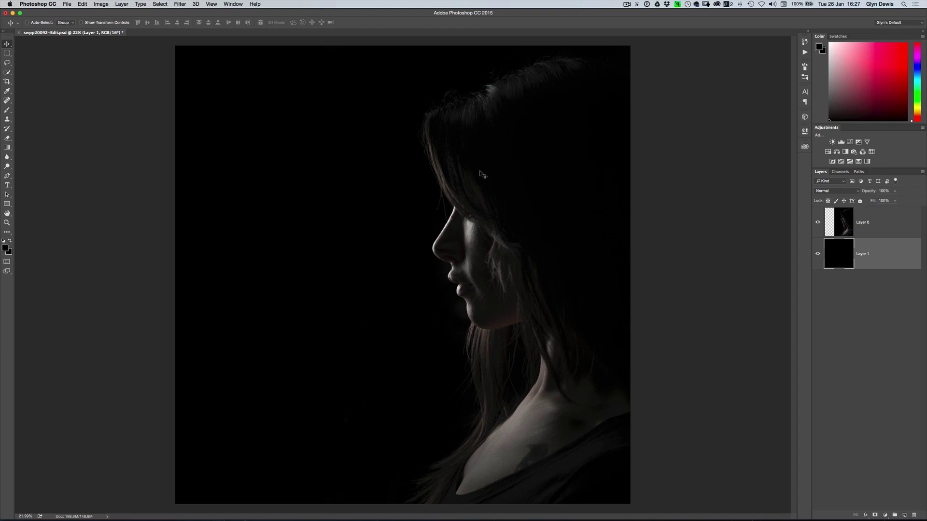
# Switch to Chrome and enter an e-mail address in the Newsletter sign-up field
pyautogui.press('super+Tab')
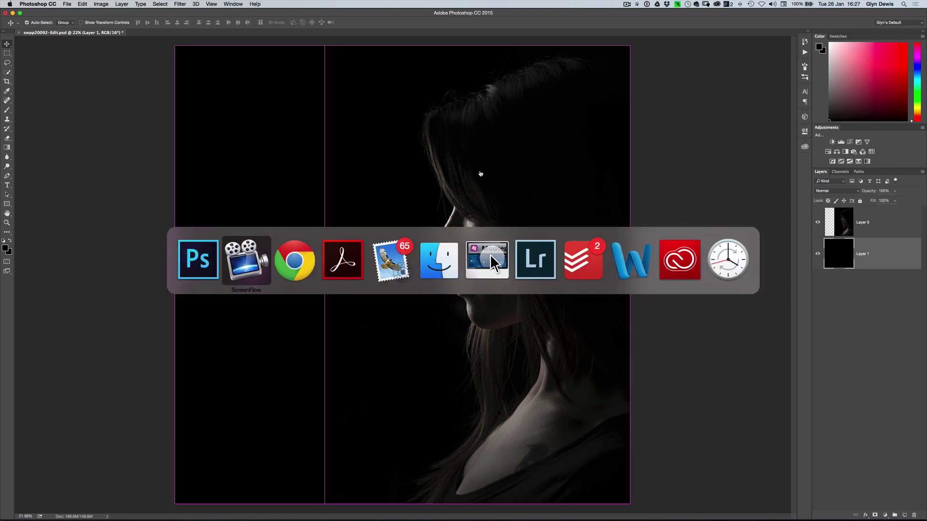
pyautogui.press('super+Tab')
pyautogui.press('super+Tab')
pyautogui.press('super+Tab')
pyautogui.press('super+Tab')
pyautogui.press('super+Tab')
pyautogui.press('super+Tab')
pyautogui.press('super+Tab')
pyautogui.press('super+Tab')
pyautogui.press('super+Tab')
pyautogui.press('super+Tab')
pyautogui.press('super+Tab')
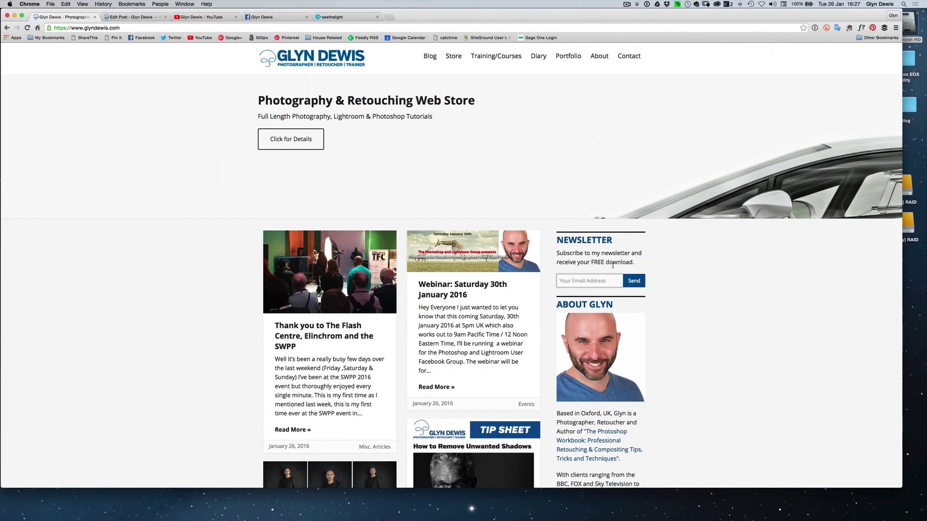
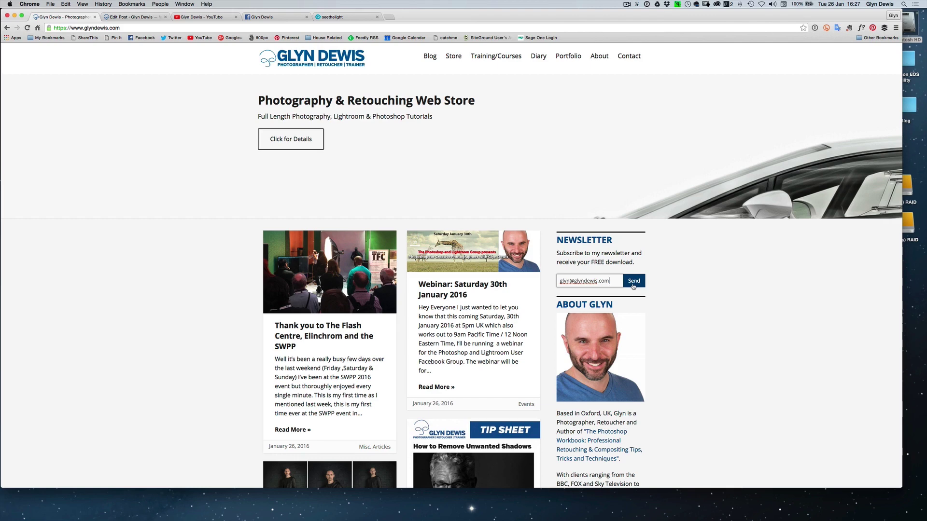
pyautogui.hotkey('ctrl', 'Up')
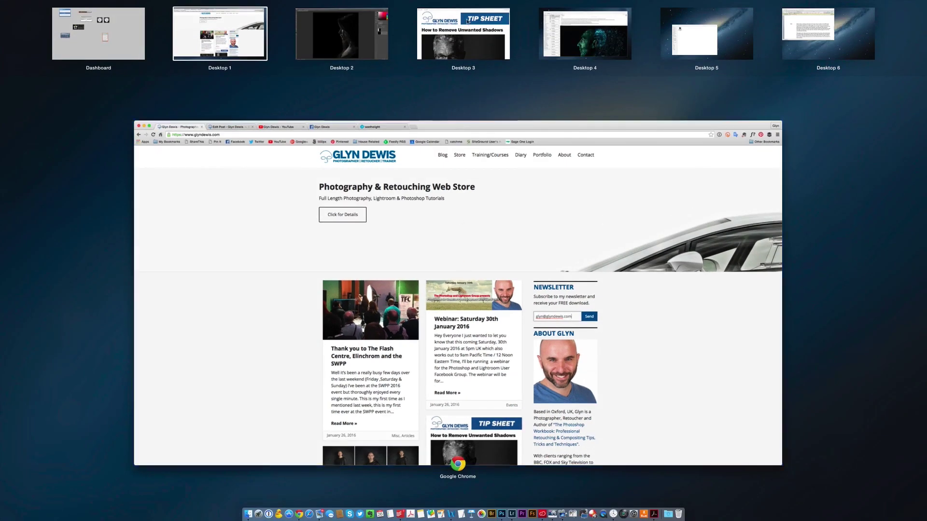
# Go to Desktop 3 and scroll the first page of the 'How to Remove Unwanted Shadows' tip sheet
pyautogui.click(463, 39)
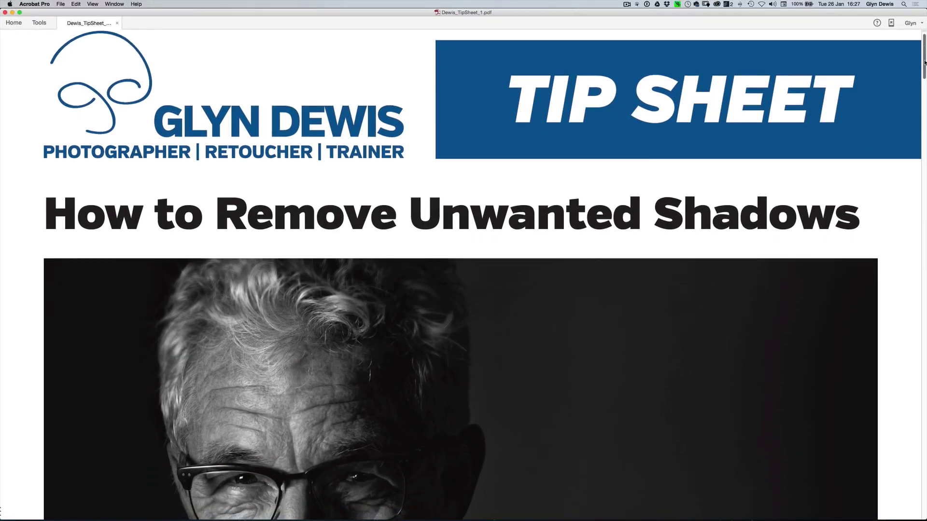
pyautogui.scroll(-3, 924, 61)
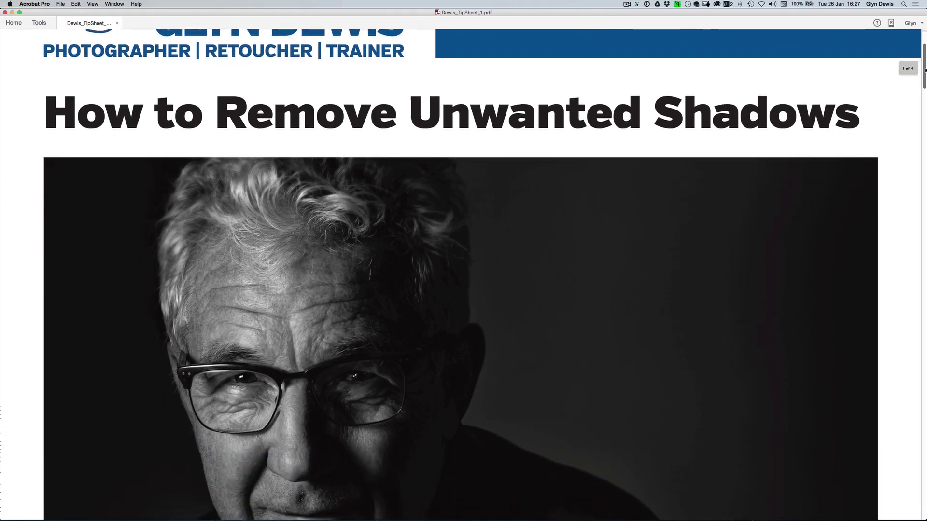
pyautogui.moveTo(924, 70); pyautogui.dragTo(921, 51)
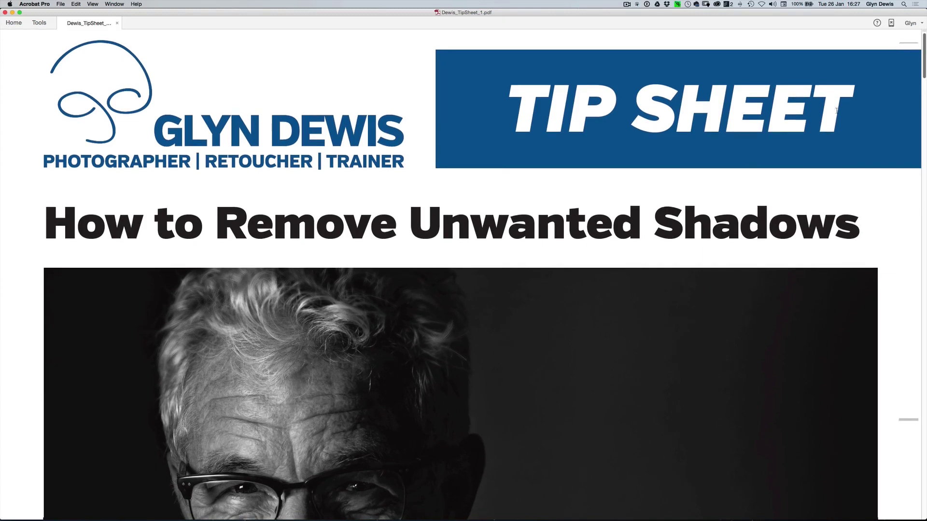